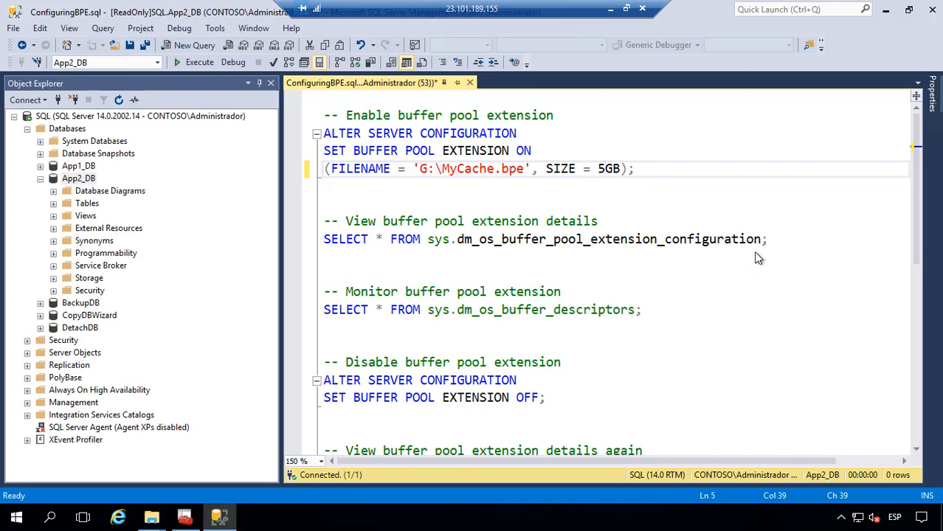
Switch to File Explorer and check the free space of the drives under This PC.
click(592, 204)
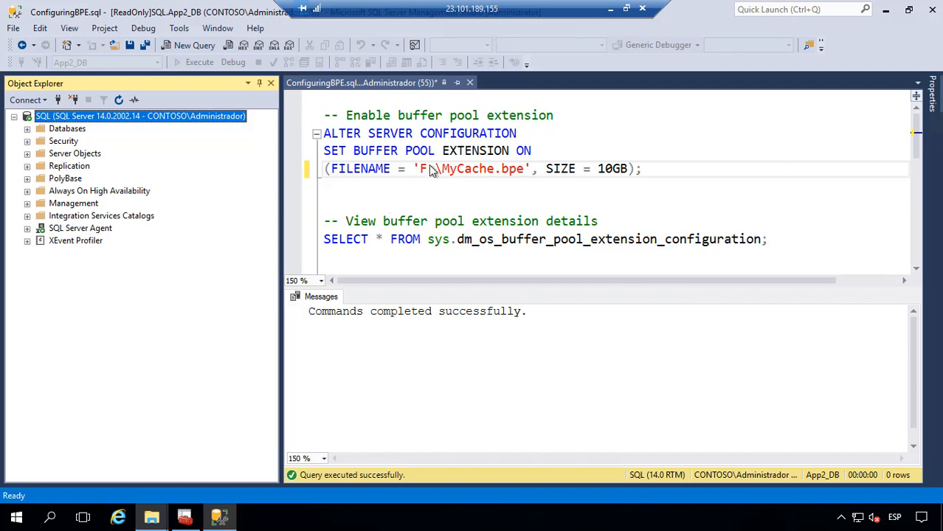
click(151, 518)
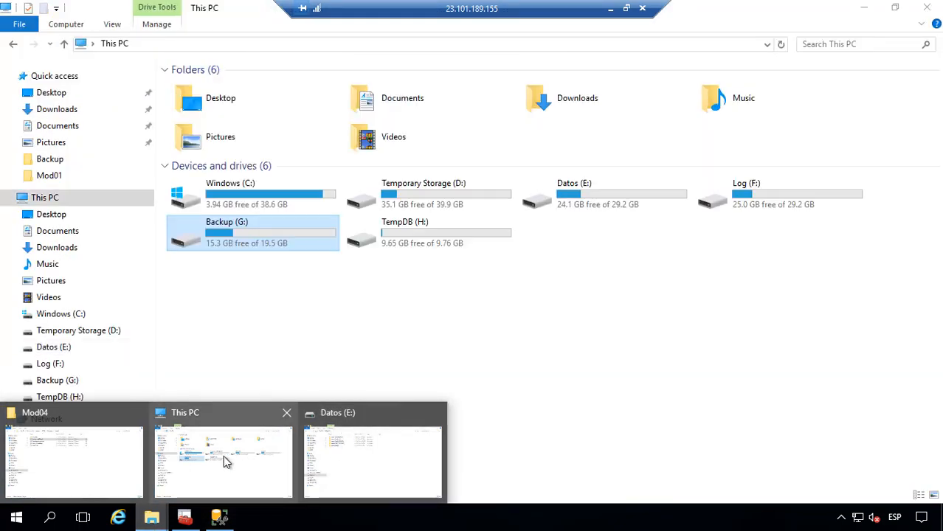
click(223, 456)
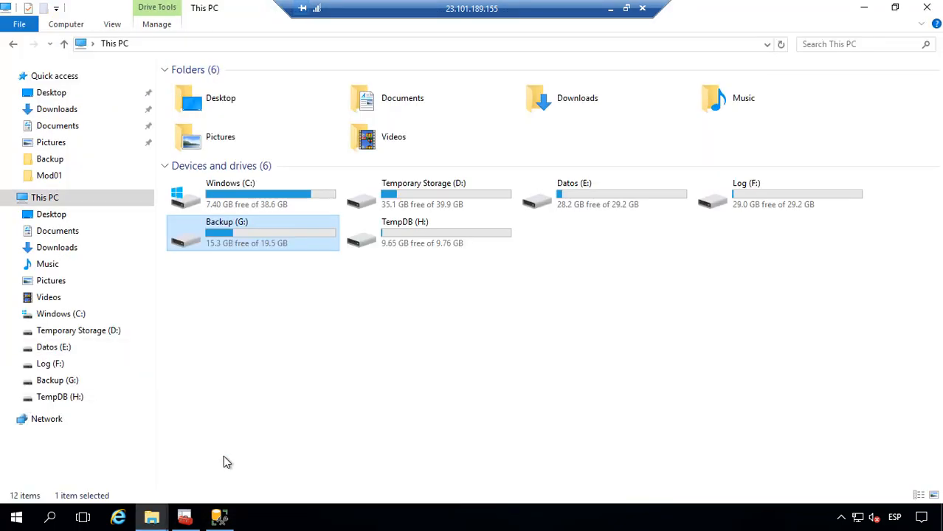
click(331, 364)
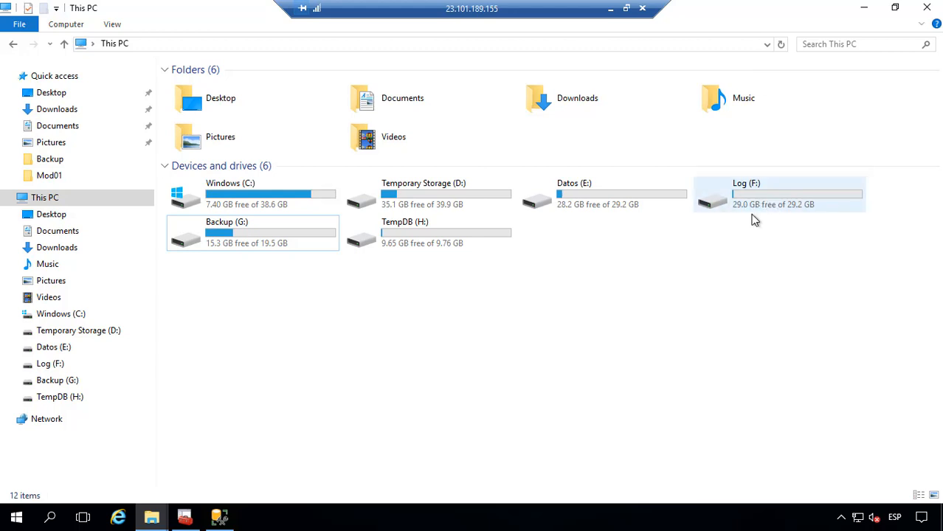
click(864, 7)
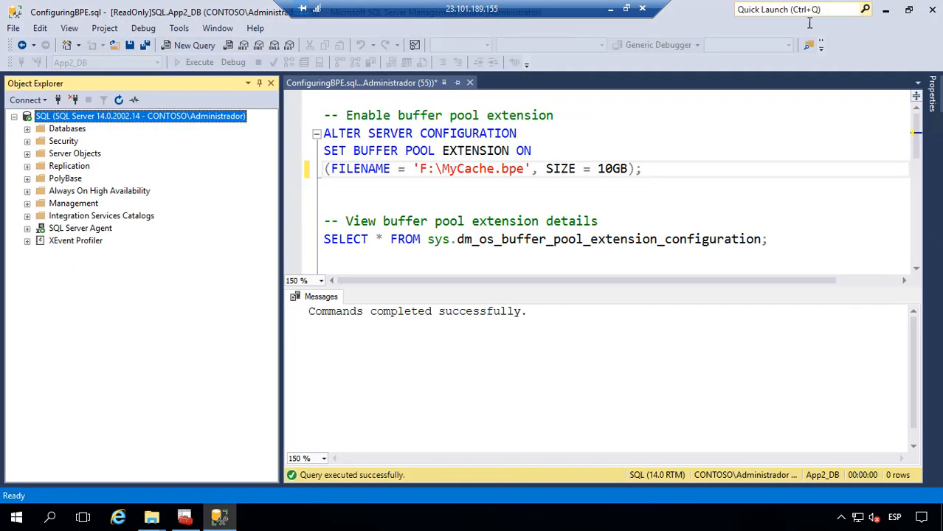
Try to enable the buffer pool extension by running only the ALTER SERVER CONFIGURATION statement with F:\MyCache.bpe and a size of 10GB.
click(613, 171)
drag(612, 171, 597, 172)
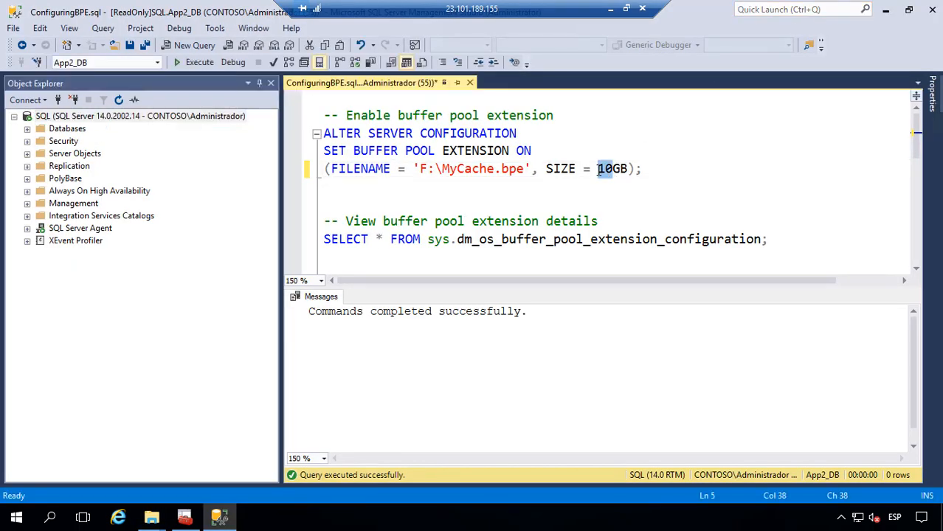
click(559, 186)
drag(682, 175, 321, 133)
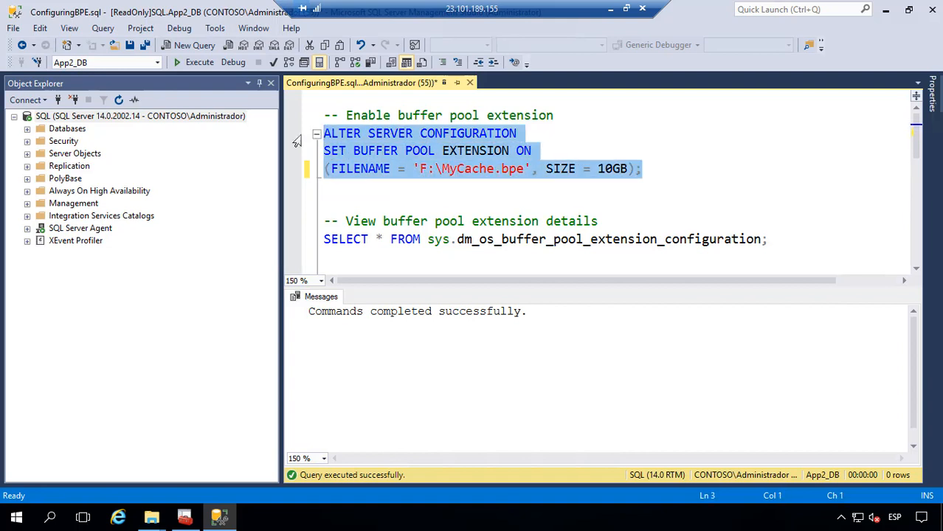
click(201, 64)
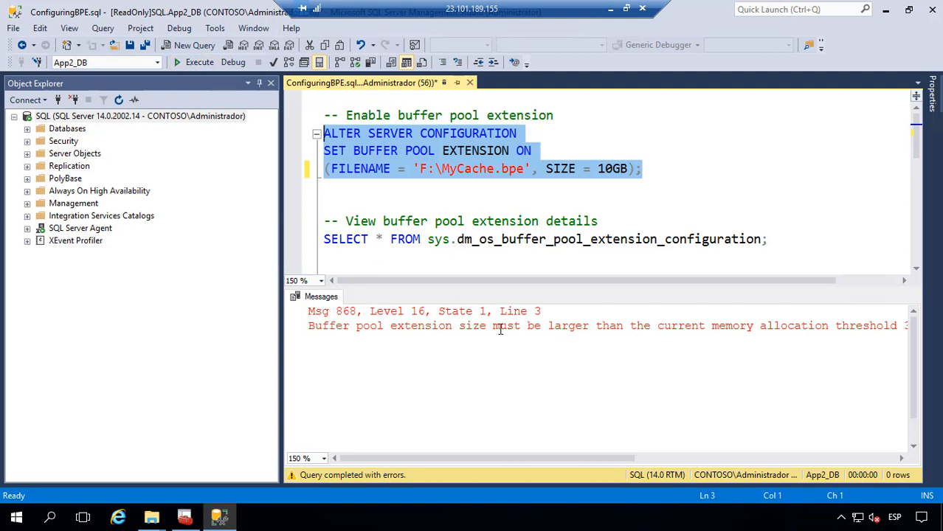
Read the rest of the query's error message and compare it with the drive capacities in File Explorer.
drag(457, 458, 668, 458)
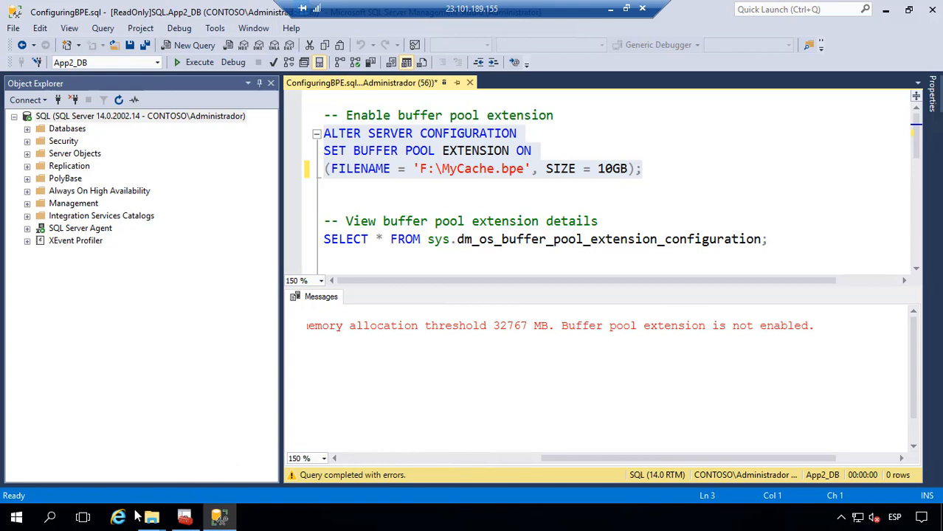
mouse_move(152, 522)
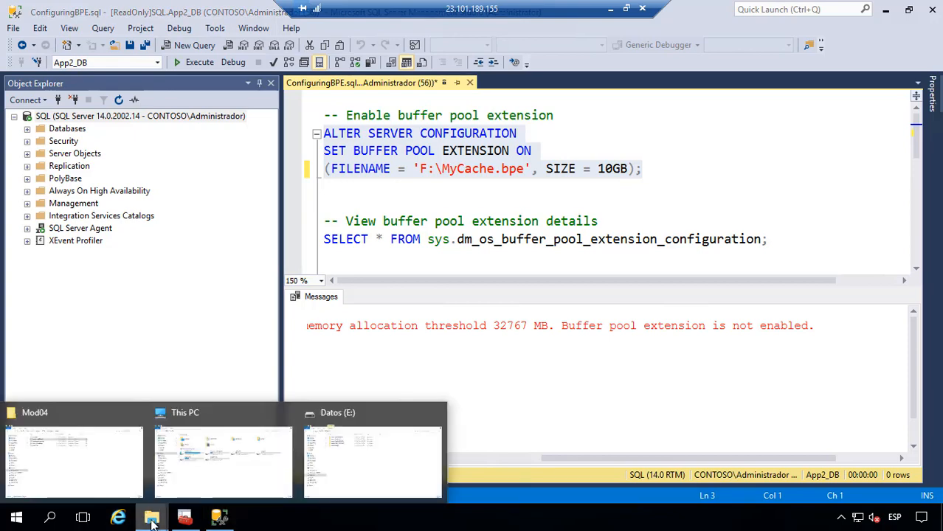
click(270, 479)
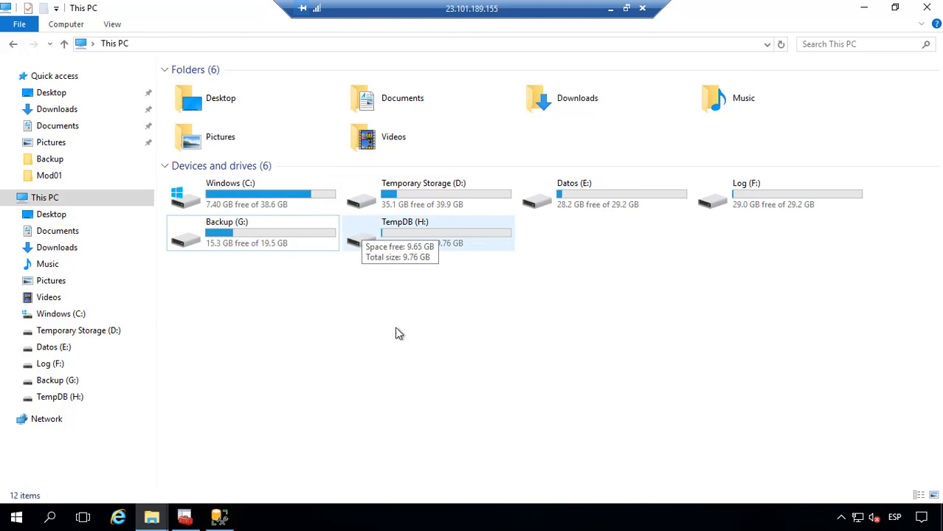
click(219, 522)
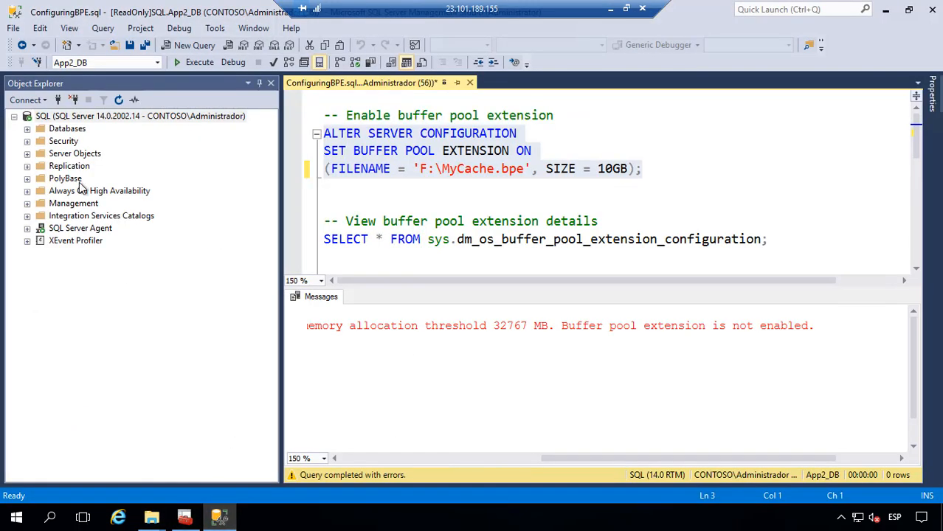
Set the maximum server memory to 8000 MB in the SQL server's properties.
right_click(73, 117)
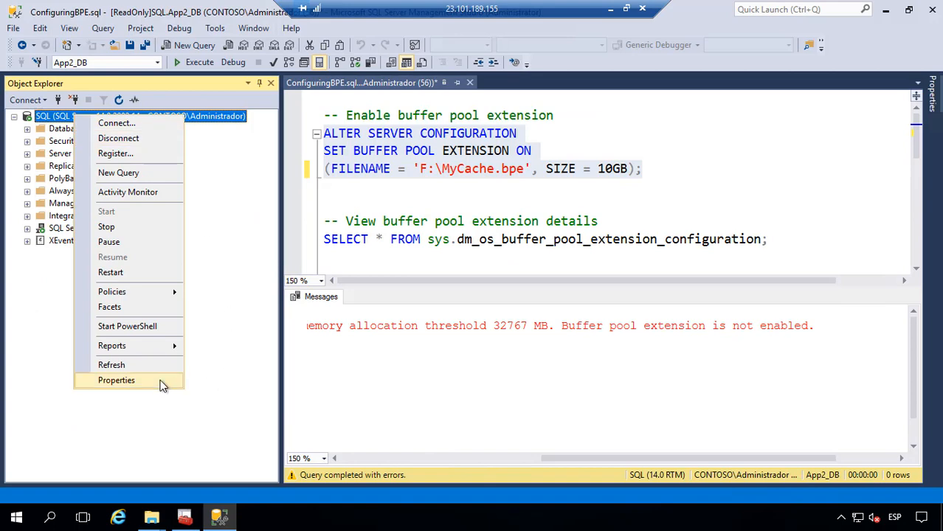
click(117, 380)
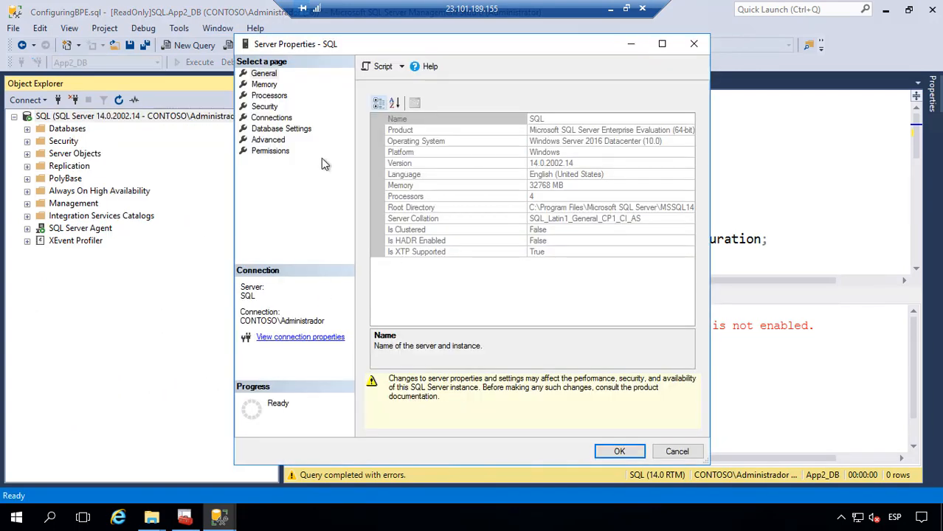
click(263, 84)
double_click(404, 201)
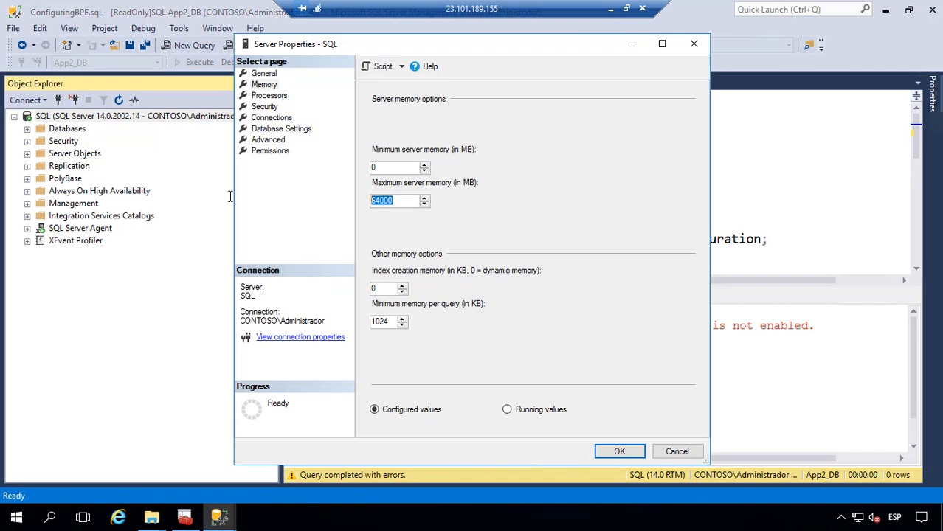
text(8000)
click(613, 450)
Restart the MSSQLSERVER service on the SQL server and accept the confirmations.
right_click(177, 114)
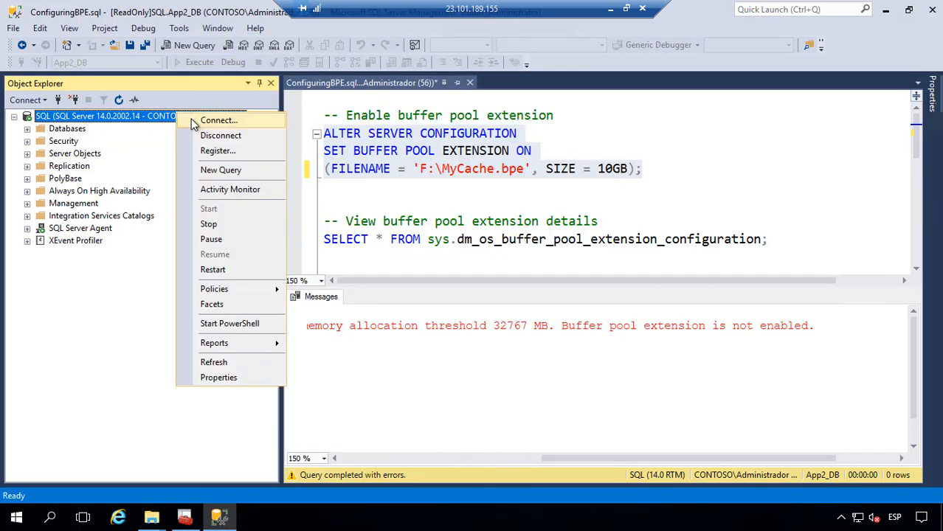
click(244, 268)
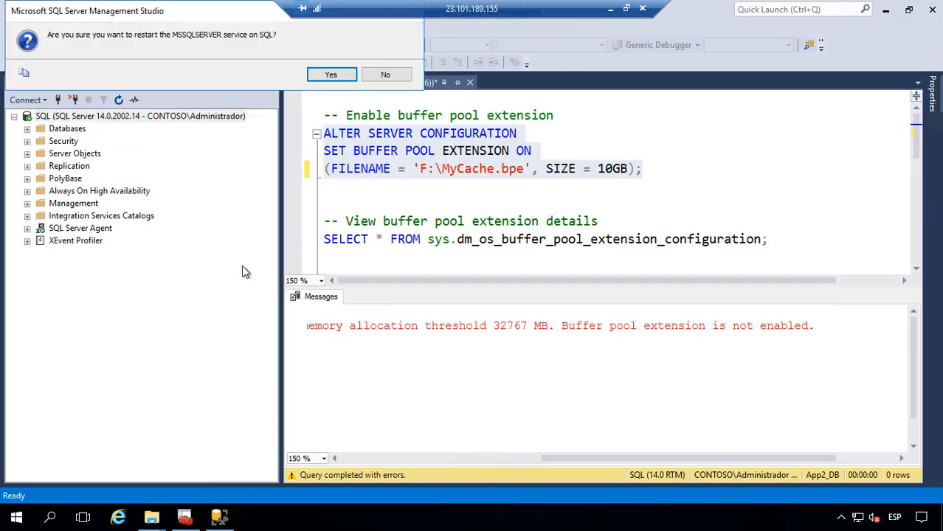
click(326, 77)
click(336, 114)
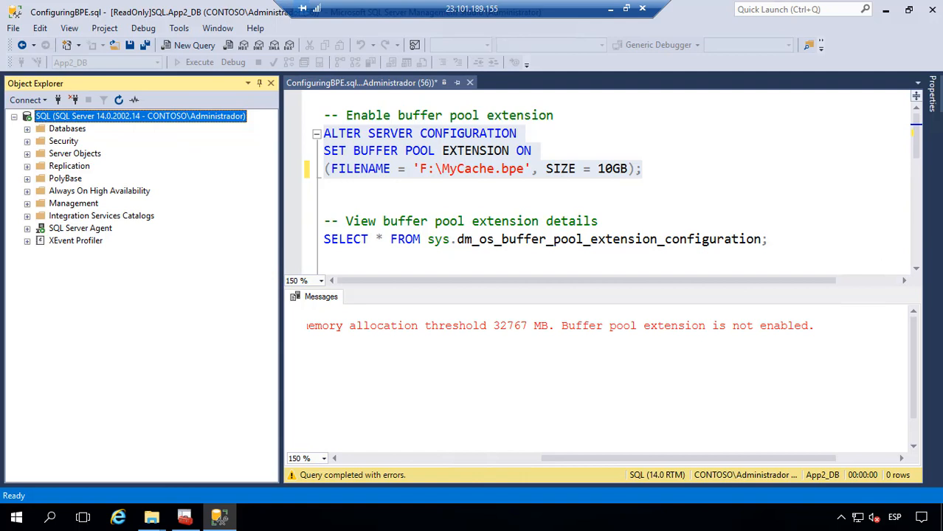
Run the selected ALTER SERVER CONFIGURATION statement again to enable the buffer pool extension at F:\MyCache.bpe with a size of 10GB.
click(588, 204)
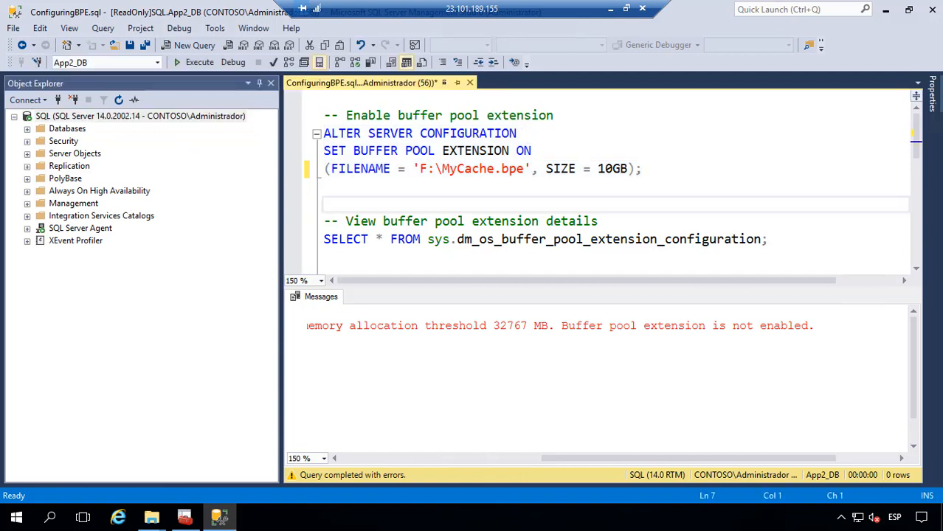
click(375, 150)
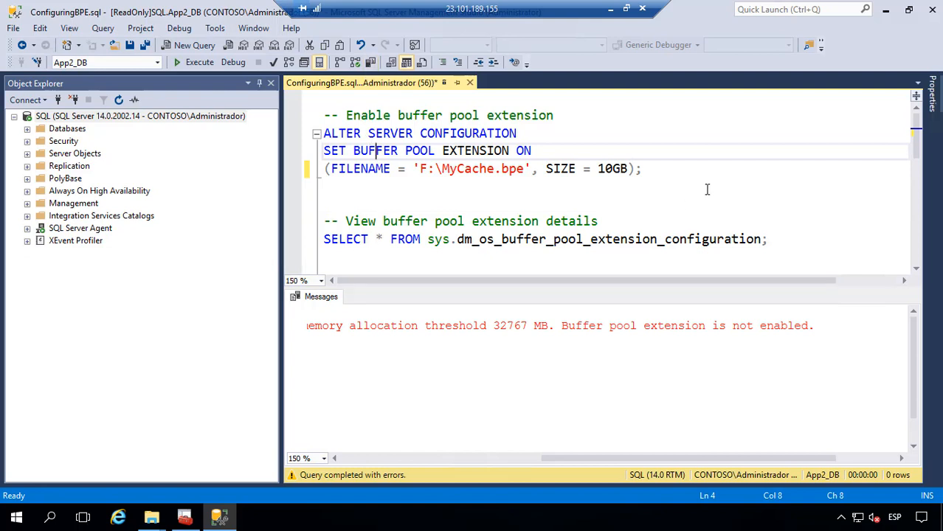
drag(686, 171, 323, 133)
click(196, 65)
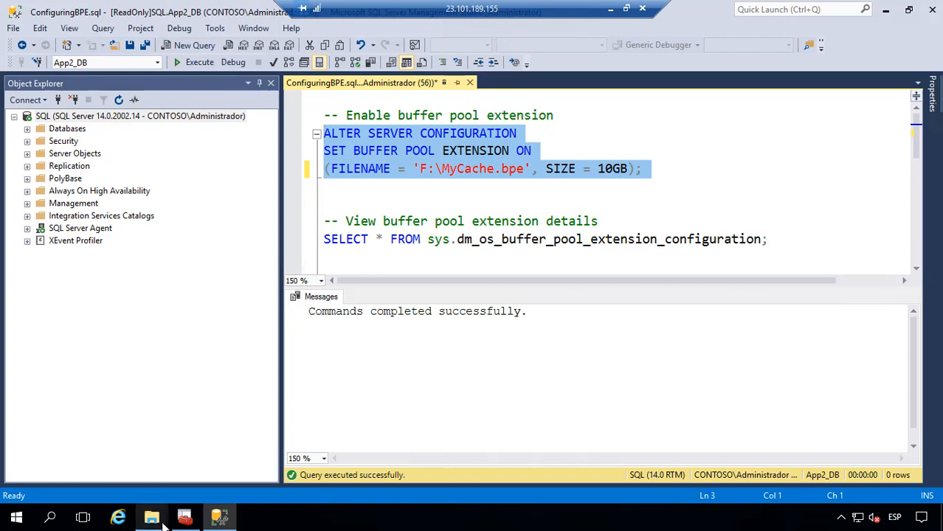
Switch to File Explorer and inspect the size of MyCache.bpe on the Log (F:) drive and the drive's remaining free space.
click(358, 468)
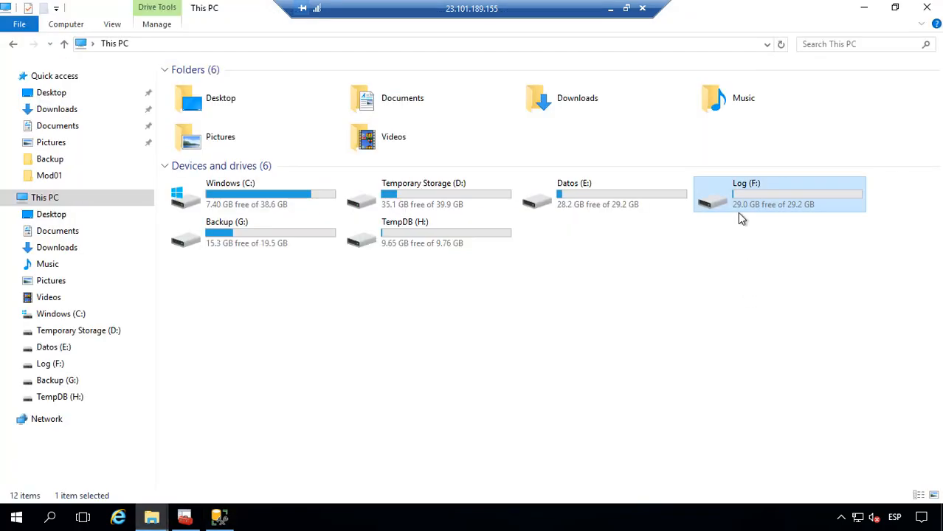
double_click(737, 213)
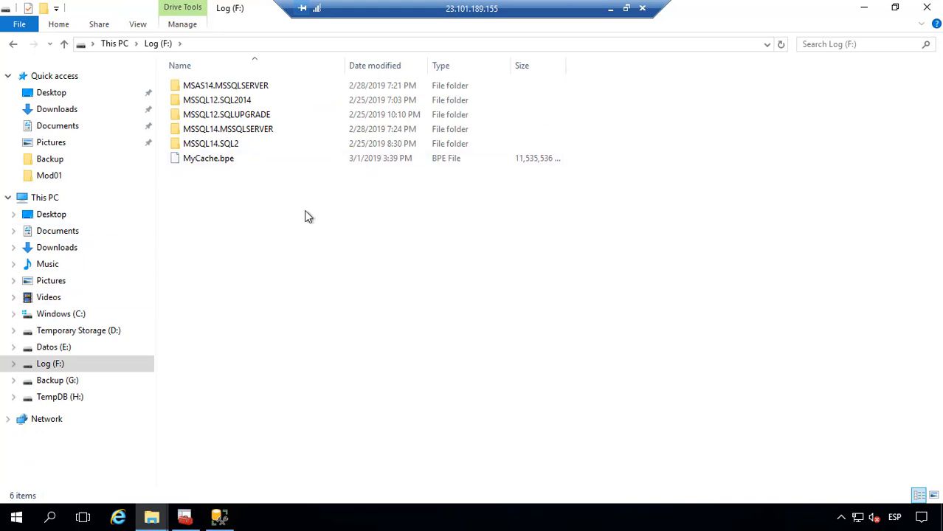
drag(565, 67, 712, 71)
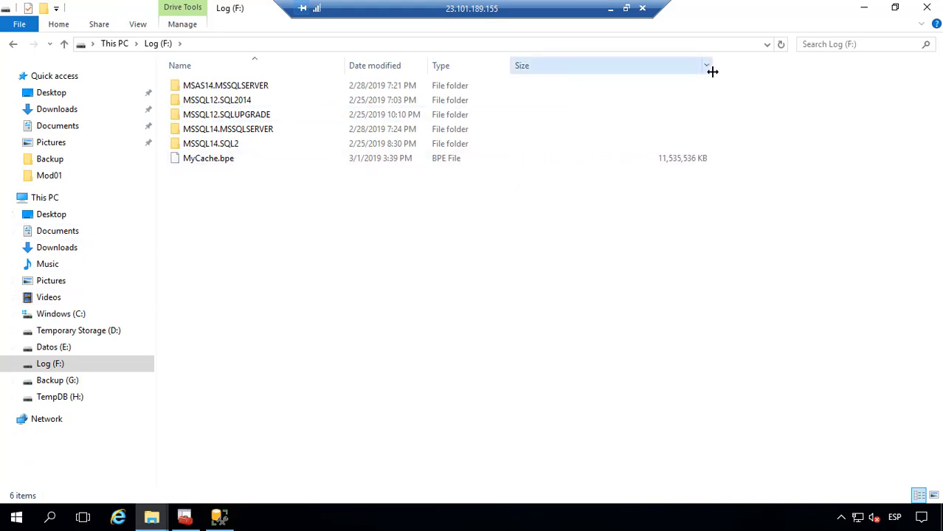
click(681, 161)
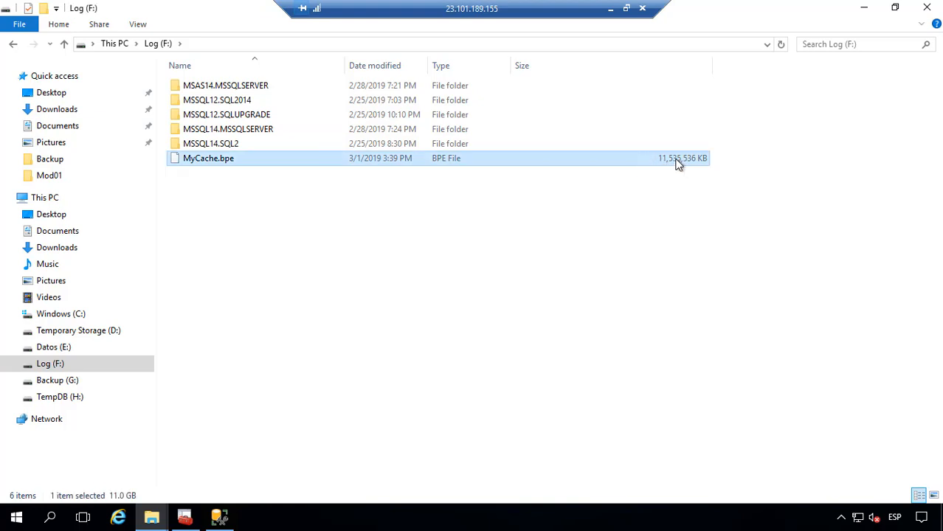
right_click(677, 161)
click(756, 326)
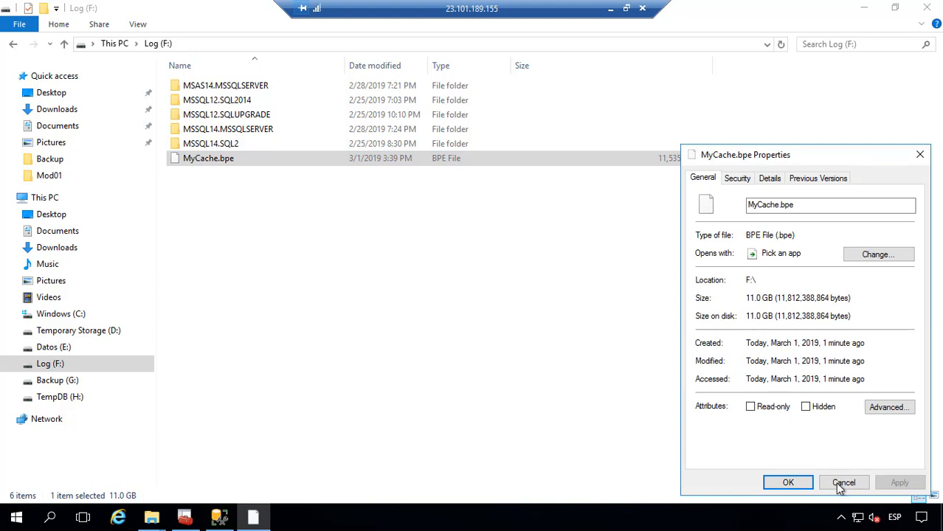
key(Escape)
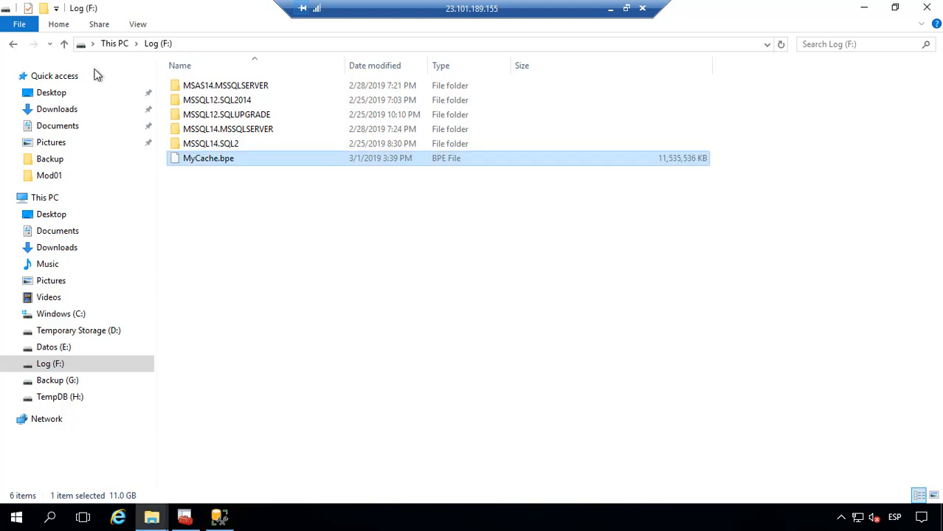
click(101, 43)
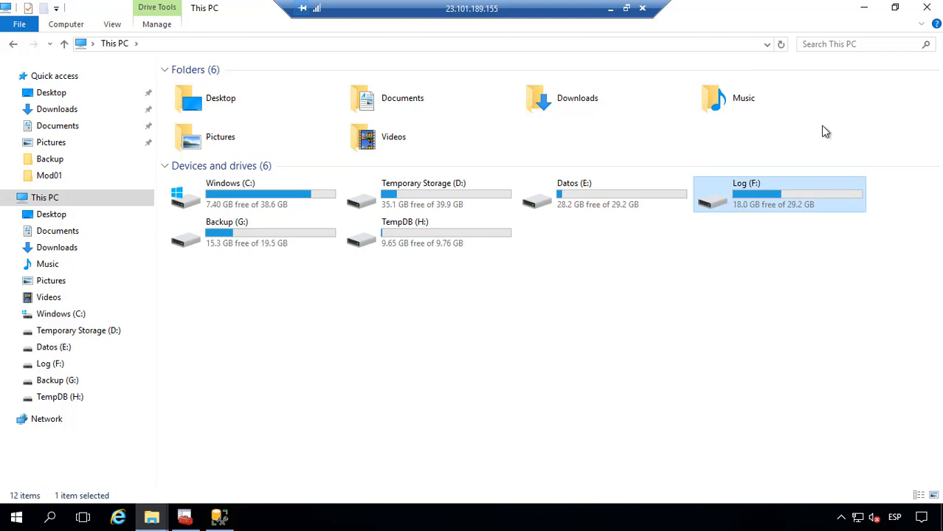
click(862, 10)
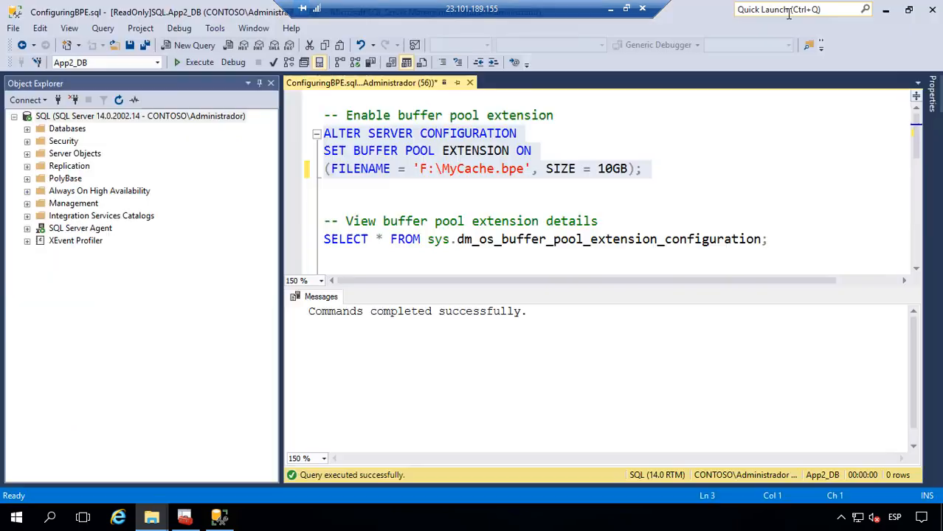
Query sys.dm_os_buffer_pool_extension_configuration to view the buffer pool extension details.
drag(324, 132, 590, 185)
scroll(590, 185, down, 1)
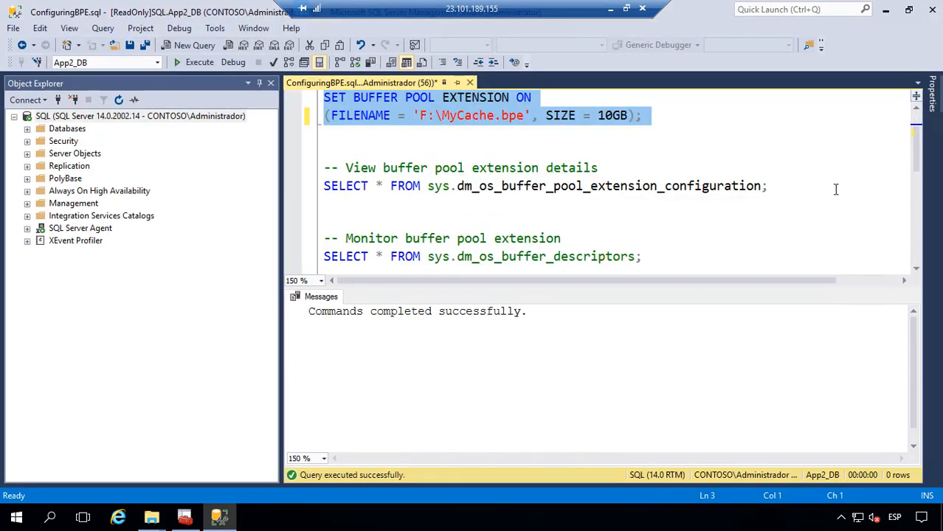
drag(836, 190, 322, 185)
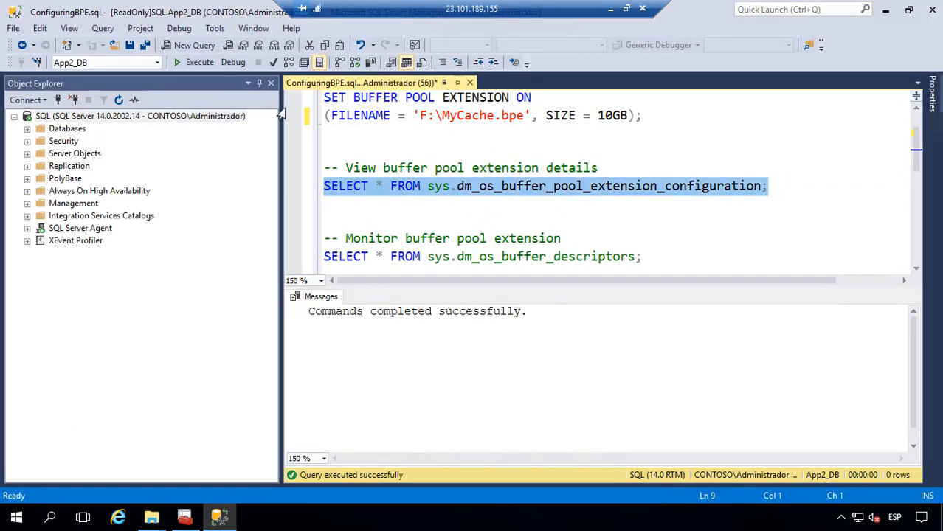
click(193, 64)
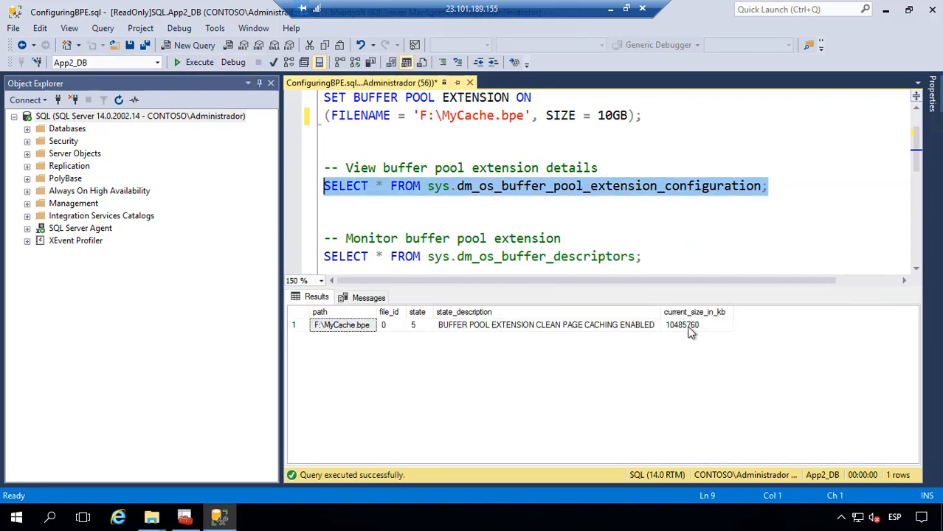
Query sys.dm_os_buffer_descriptors to monitor the buffer pool extension.
scroll(405, 221, down, 1)
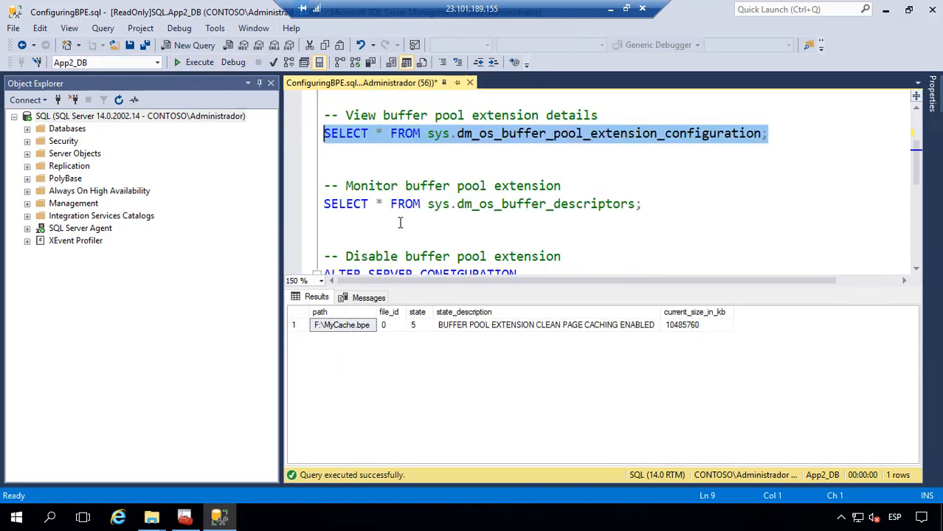
click(304, 205)
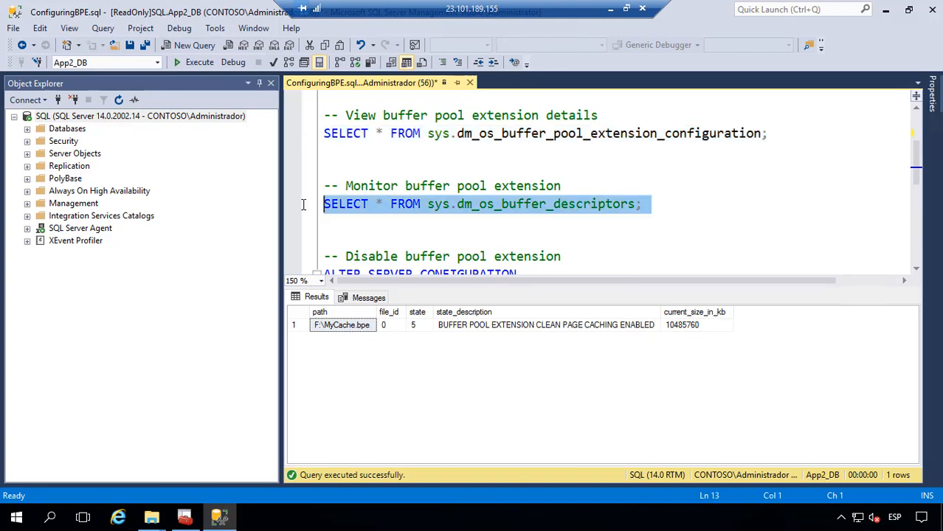
click(198, 62)
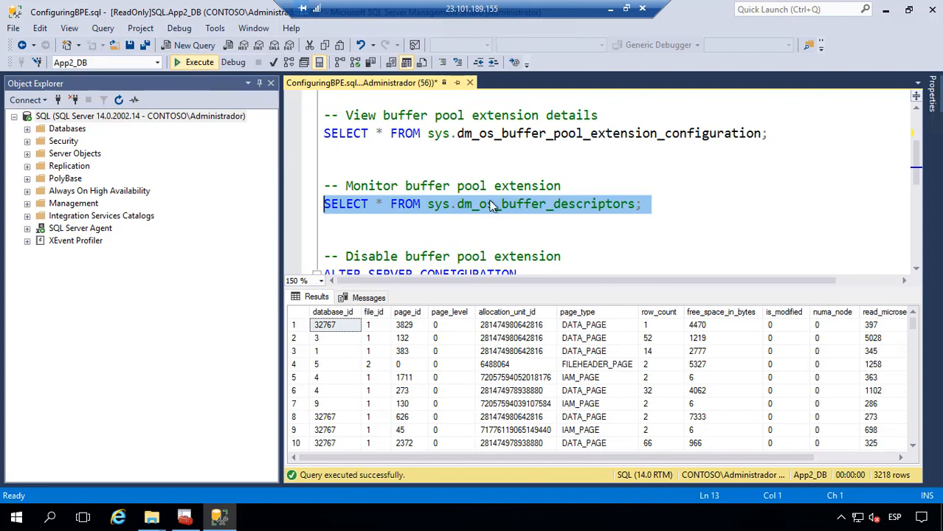
Run only the ALTER SERVER CONFIGURATION statement with SET BUFFER POOL EXTENSION OFF to disable the buffer pool extension.
drag(516, 458, 678, 464)
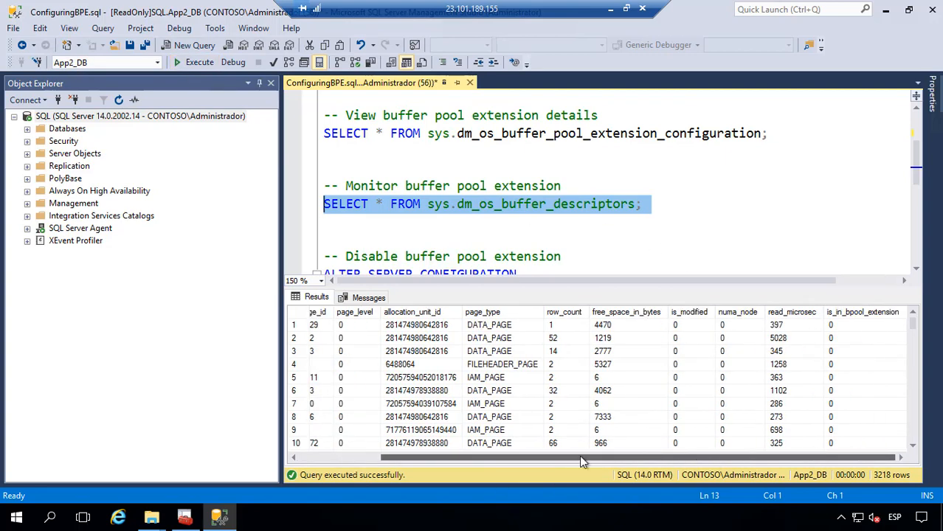
drag(584, 462, 502, 463)
scroll(464, 251, down, 1)
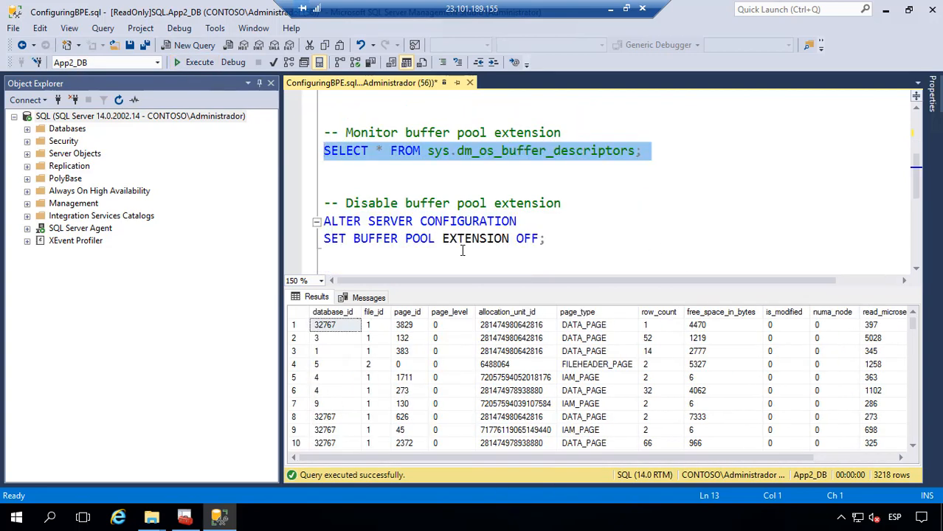
scroll(463, 251, down, 1)
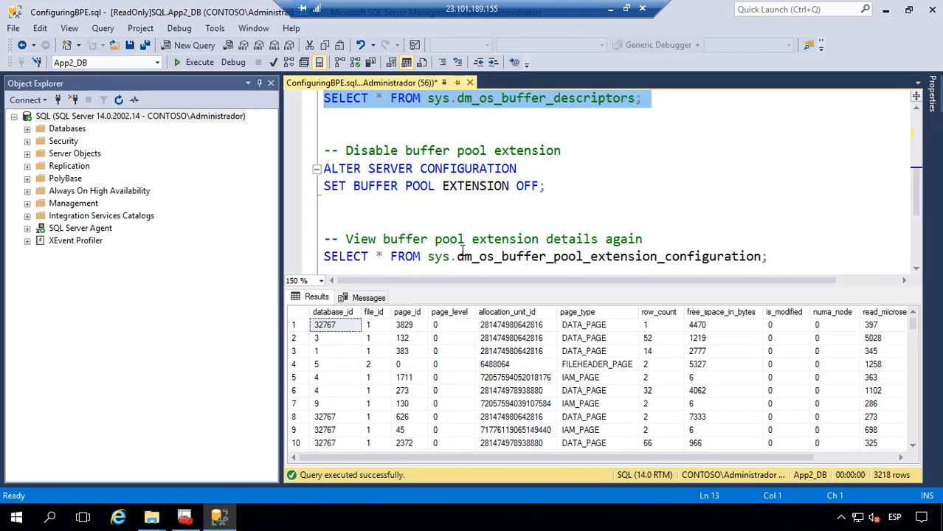
scroll(443, 224, up, 3)
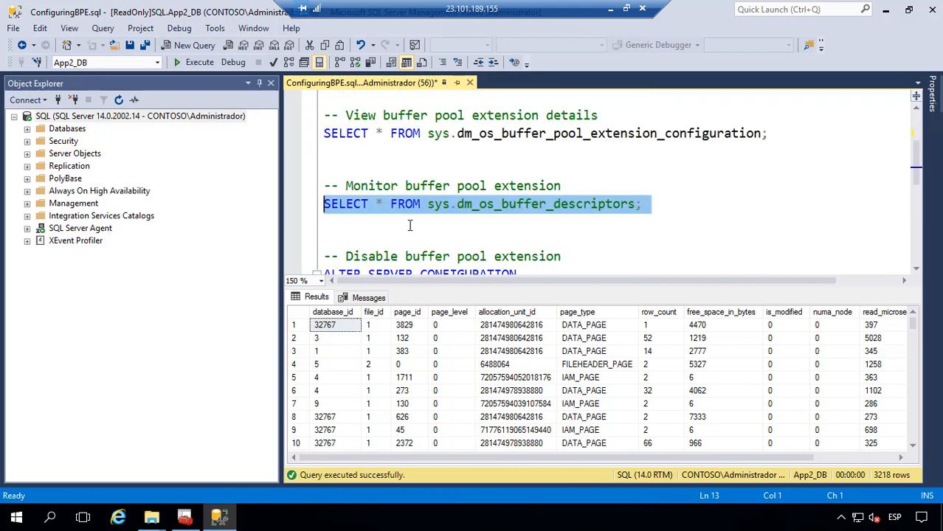
scroll(470, 223, down, 2)
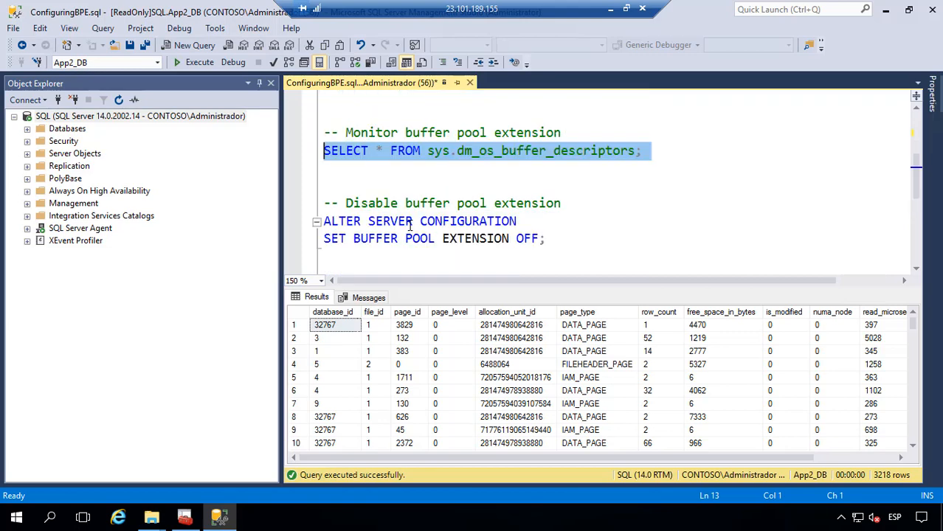
click(509, 221)
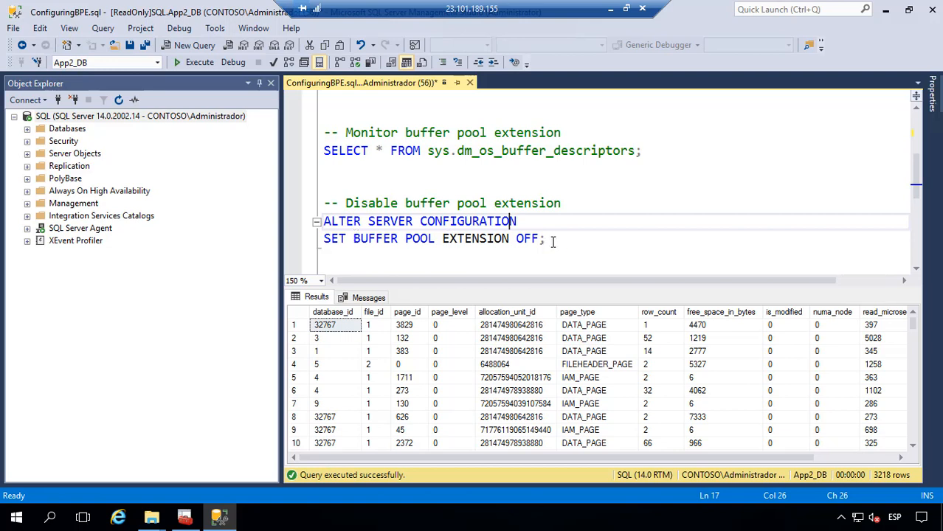
drag(548, 238, 325, 220)
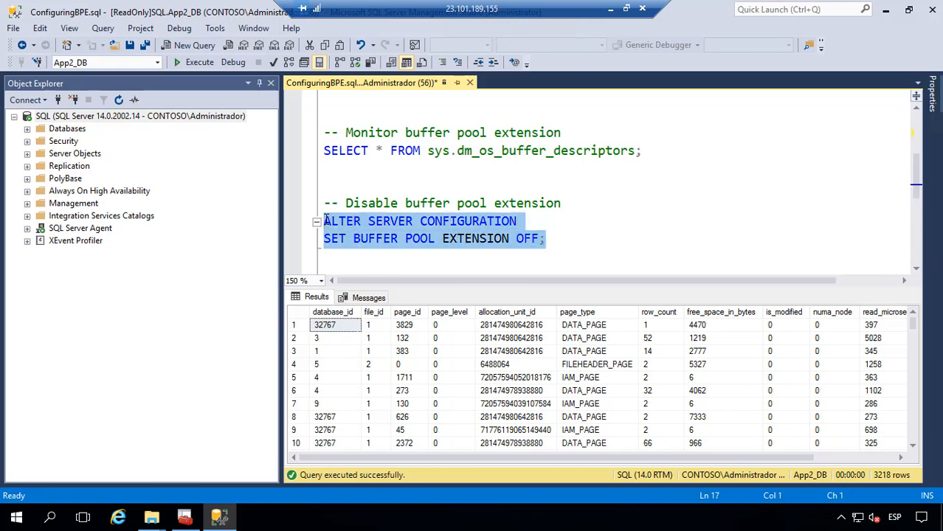
click(194, 63)
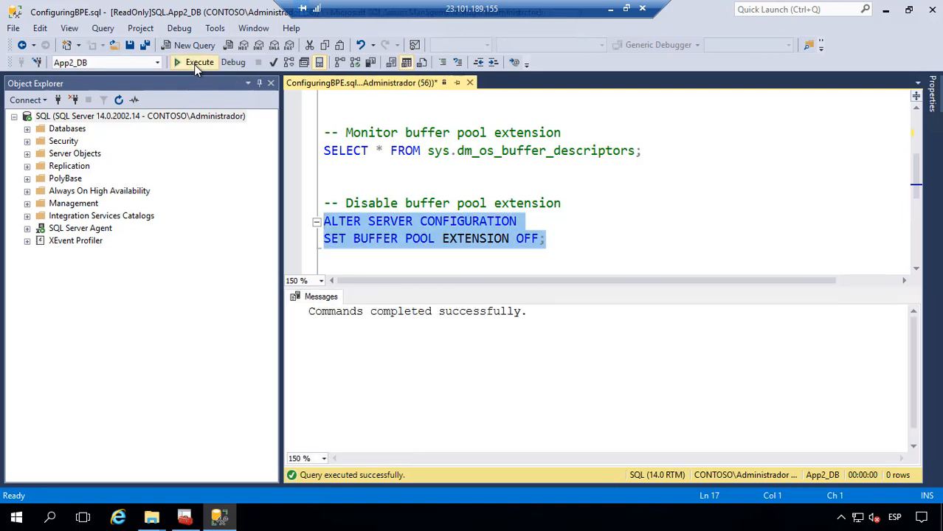